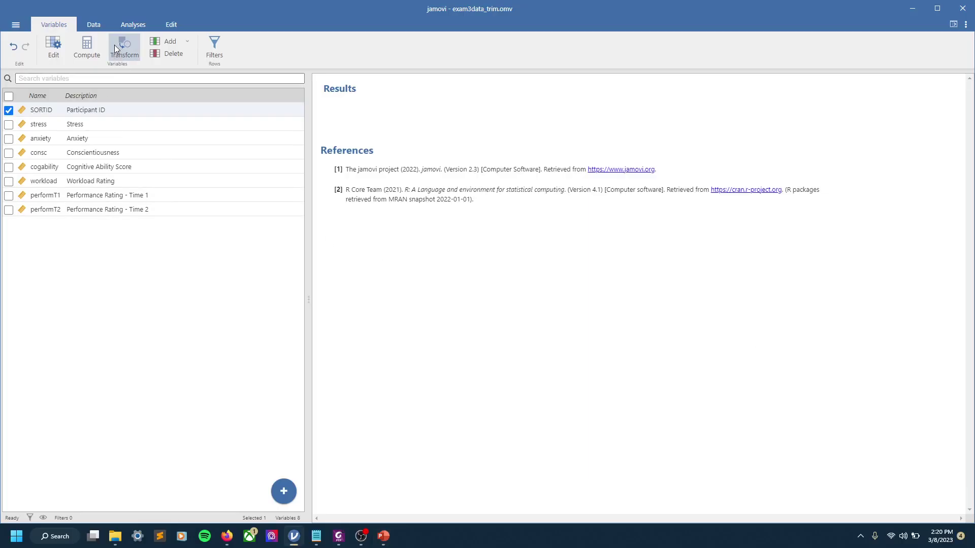
Step: Create a Descriptives analysis of stress and workload and expand its Statistics options
click(128, 26)
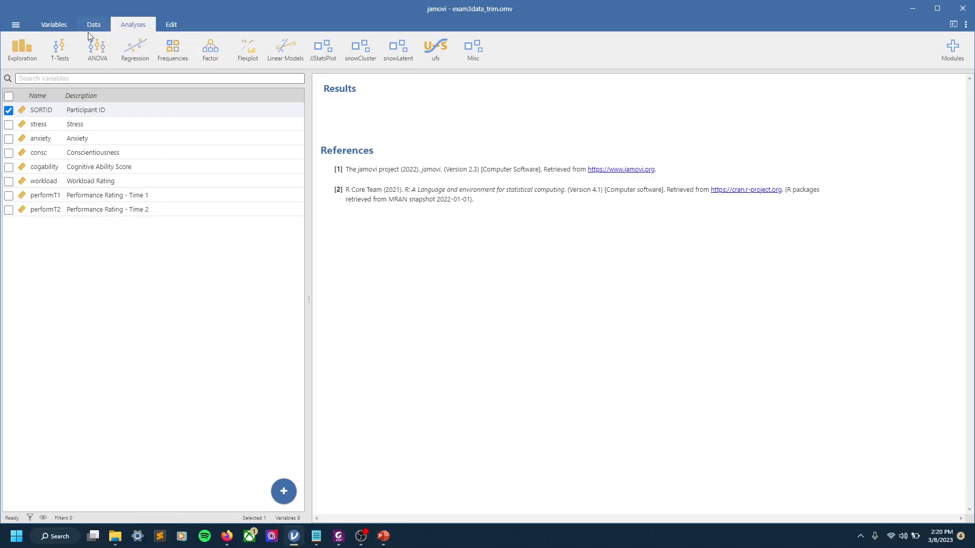
click(32, 44)
click(29, 74)
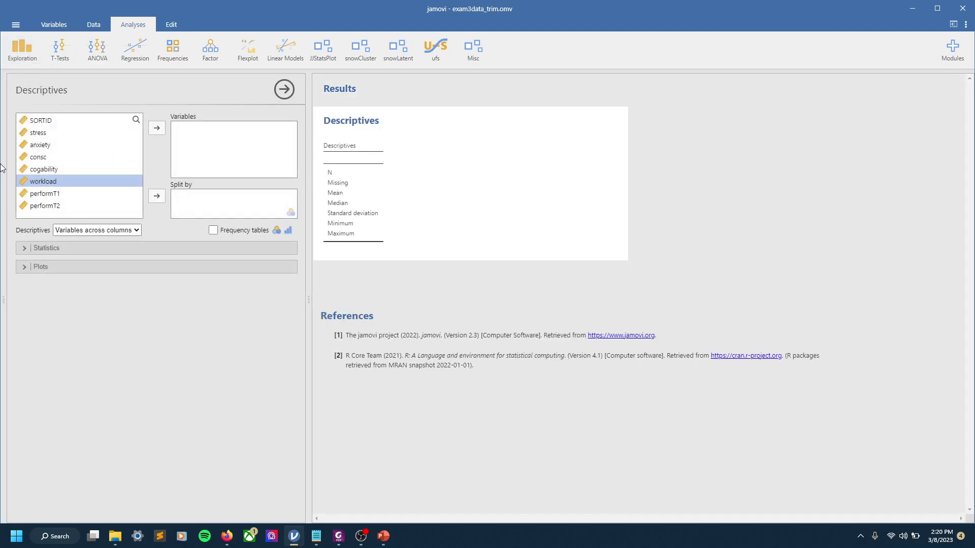
click(48, 134)
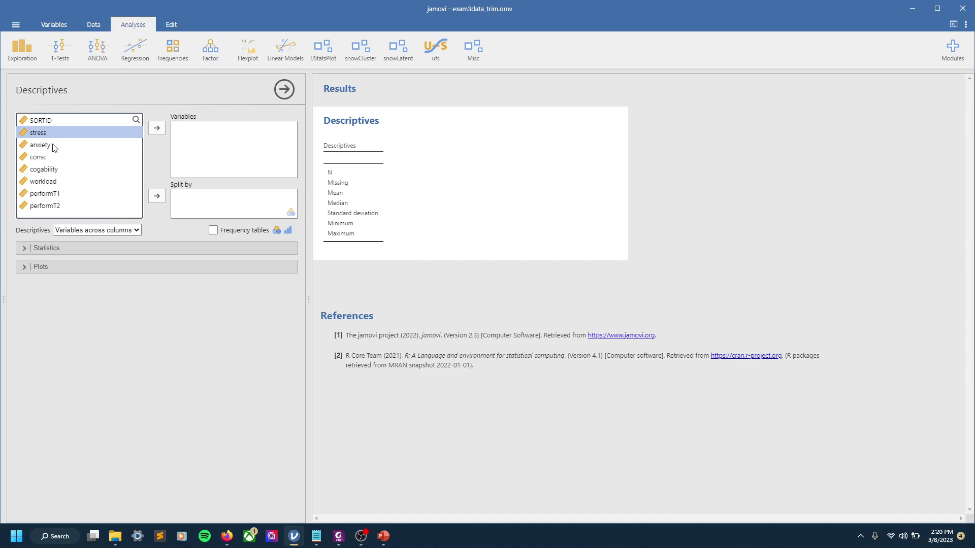
ctrl+click(49, 182)
click(157, 128)
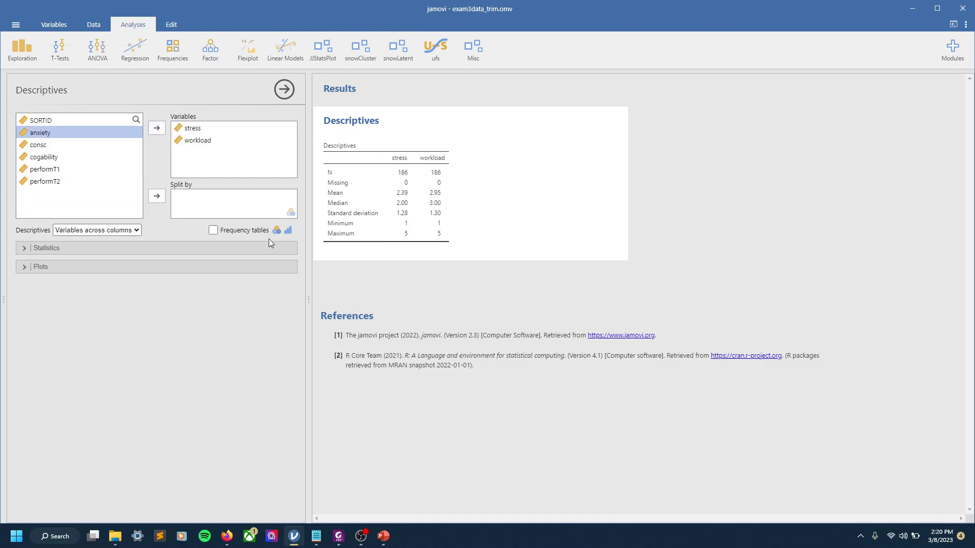
click(213, 231)
click(213, 231)
click(158, 247)
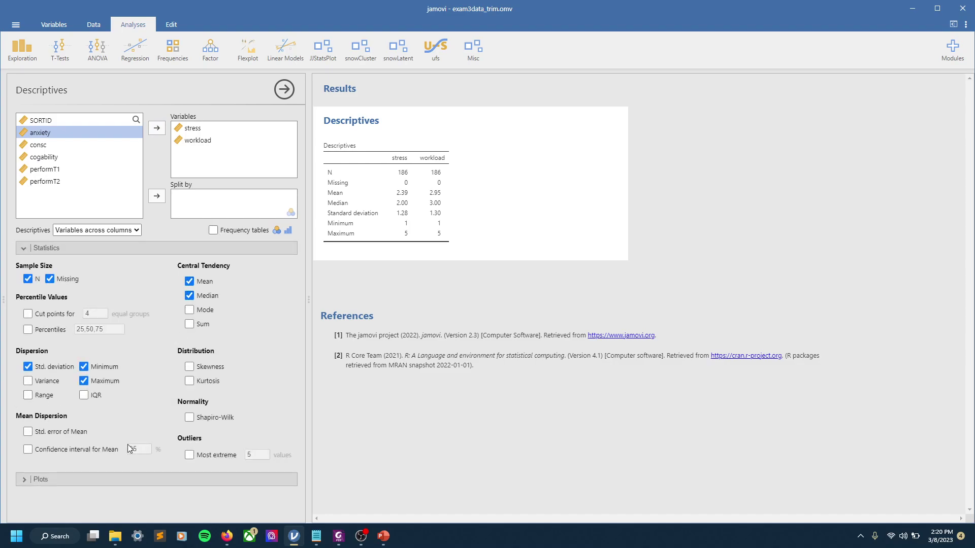
click(24, 477)
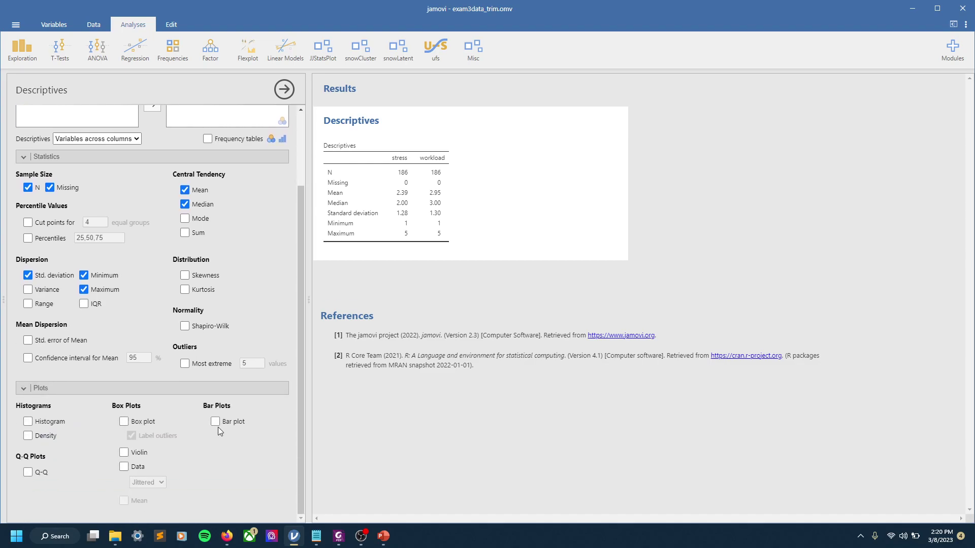
click(215, 422)
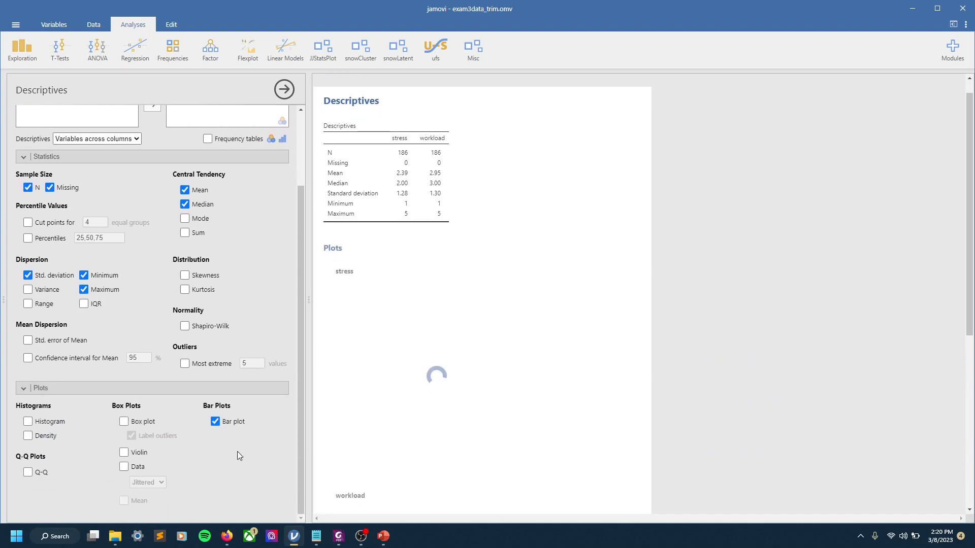
scroll(326, 414, down, 3)
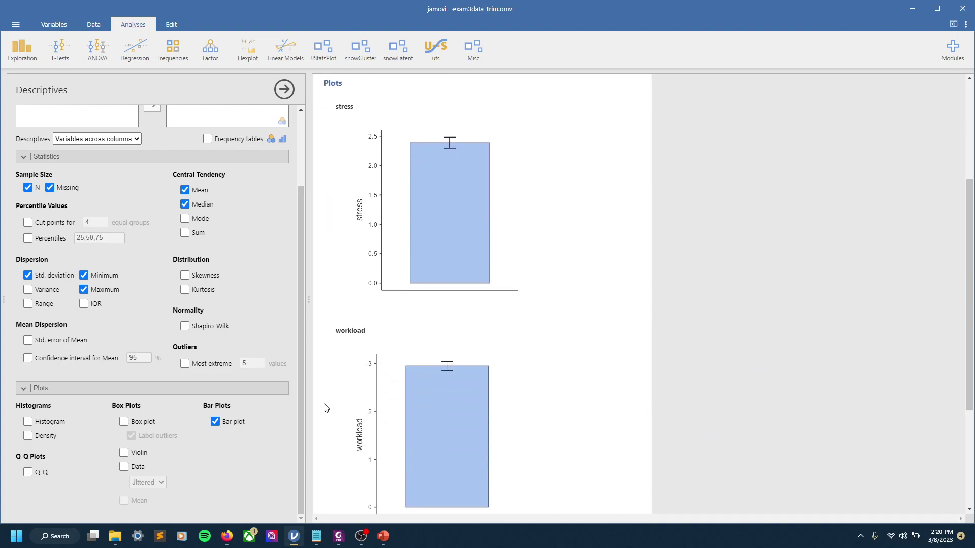
scroll(325, 409, down, 1)
scroll(215, 424, up, 1)
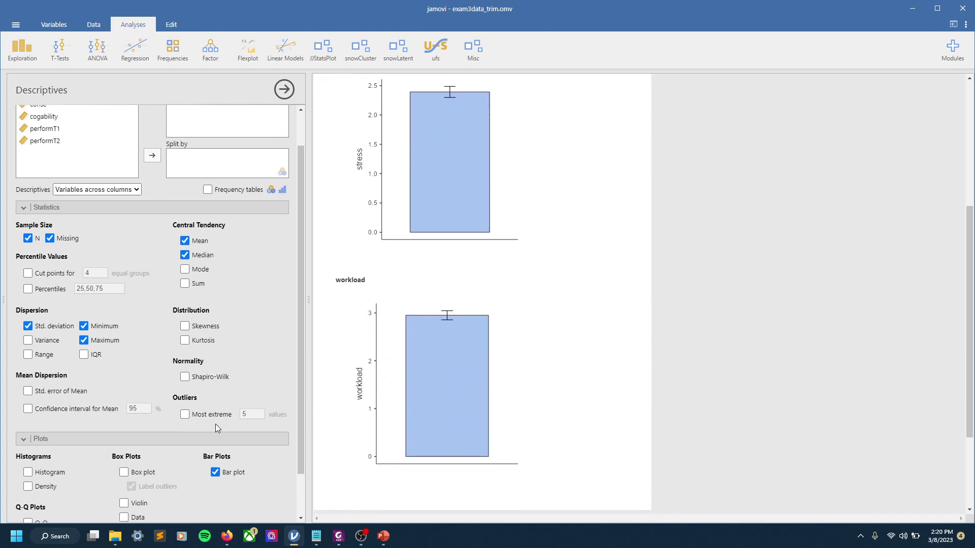
click(240, 469)
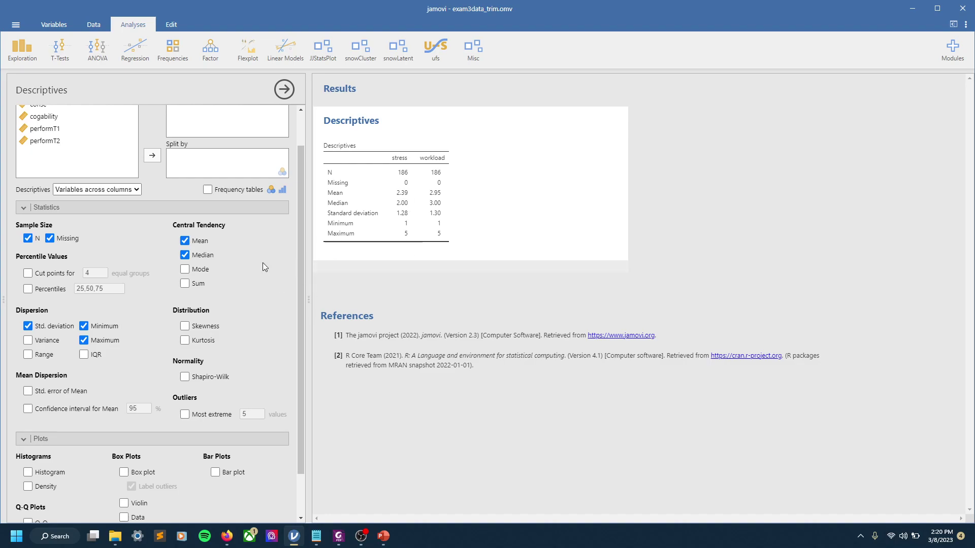
scroll(263, 263, up, 2)
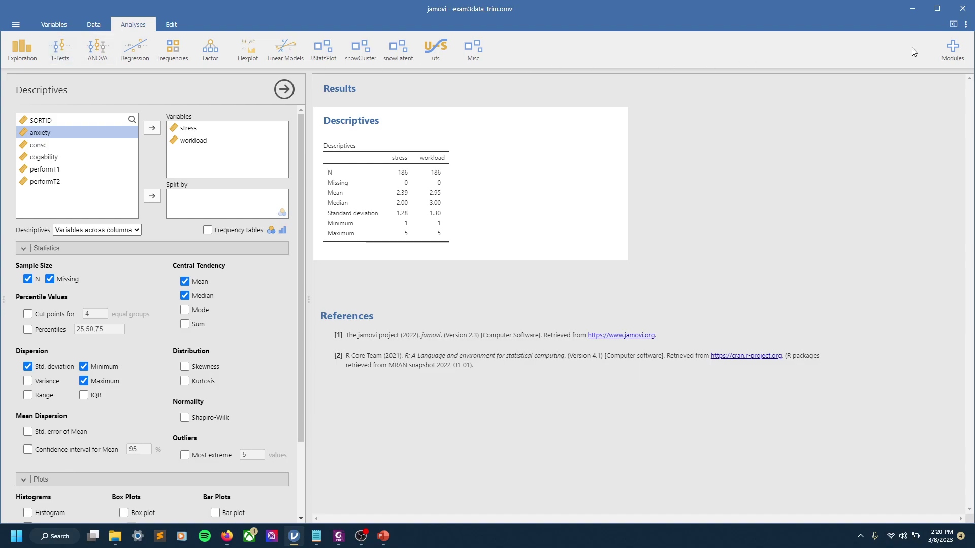
Step: Check the installed modules, then add a One Sample T-Test below the Descriptives
click(952, 48)
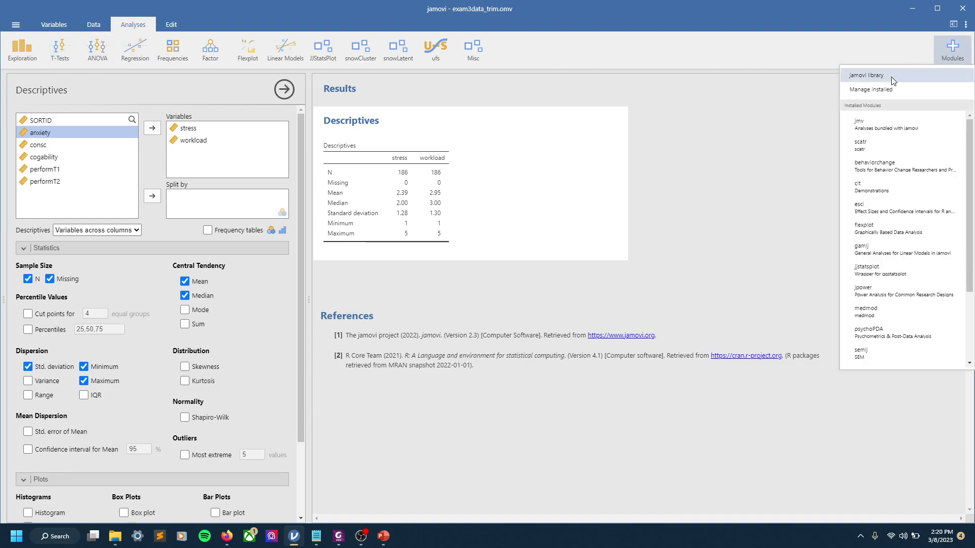
click(893, 90)
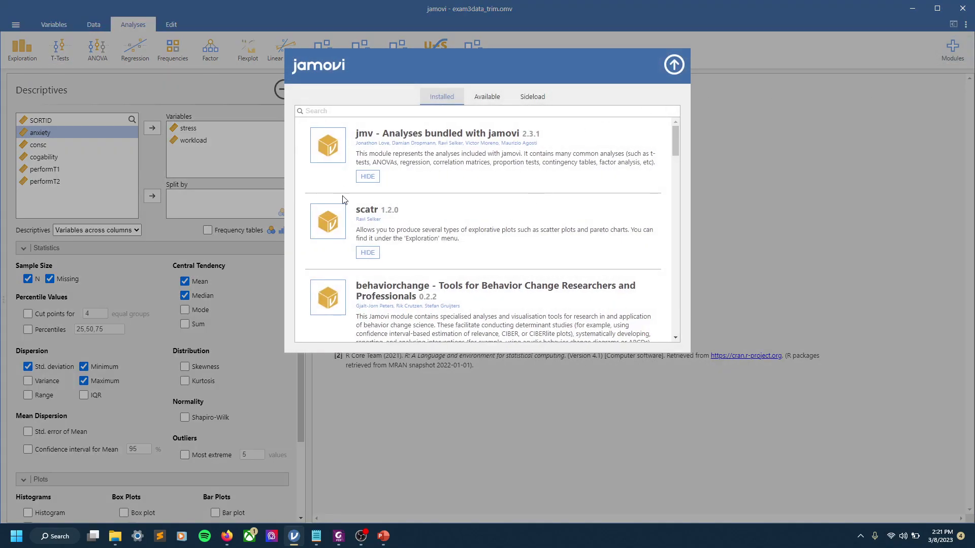
click(680, 66)
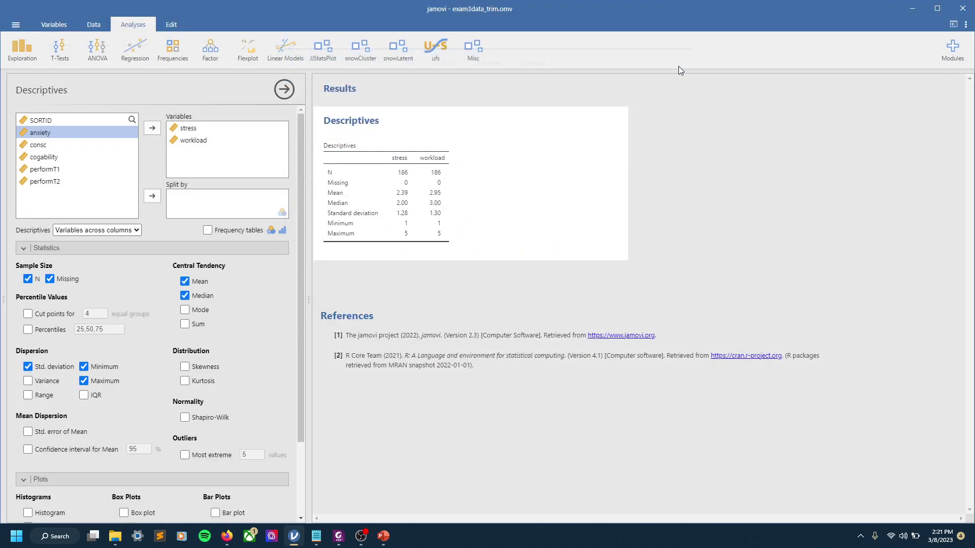
click(56, 48)
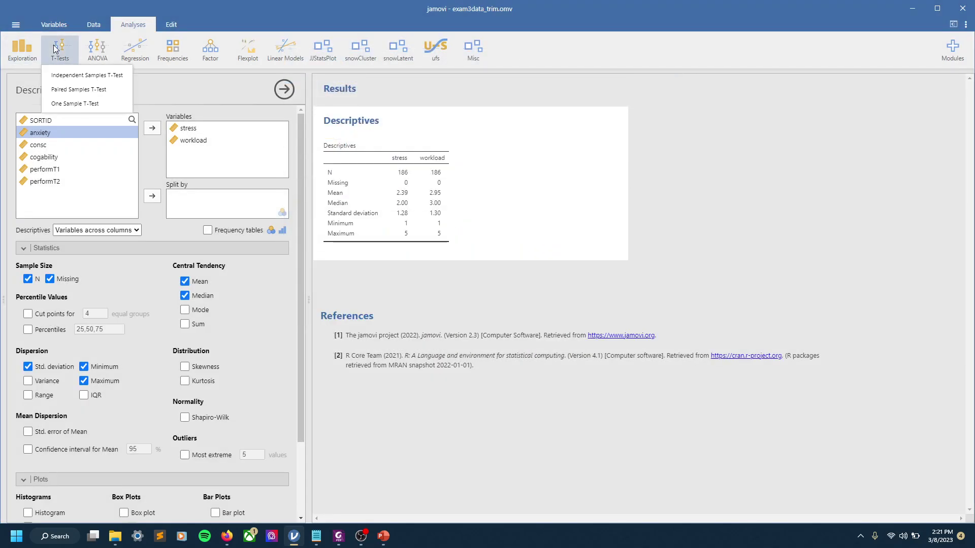
click(69, 104)
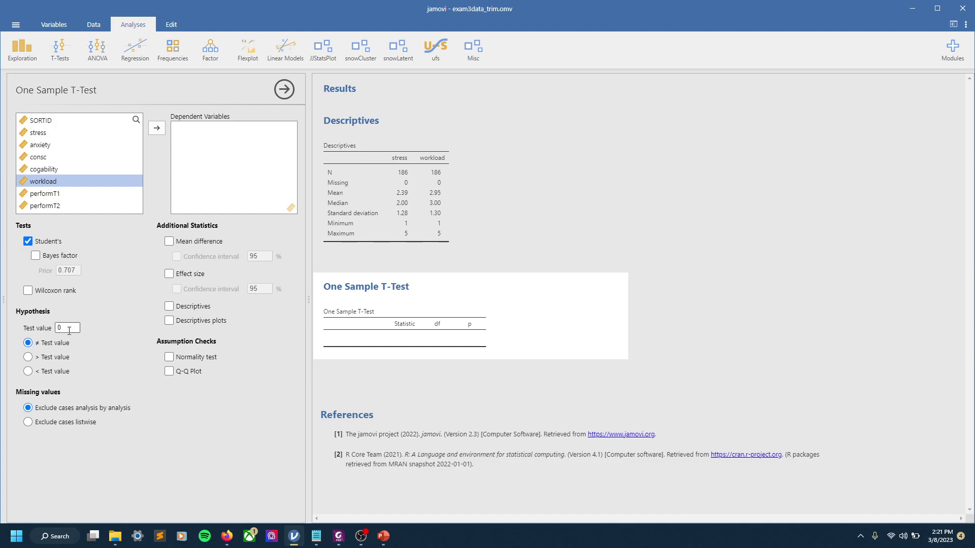
Step: Set the one-sample t-test's test value to 3
double_click(69, 330)
text(43)
key(BackSpace)
key(BackSpace)
text(3)
key(Return)
Step: Add stress and workload as the t-test's dependent variables
click(40, 133)
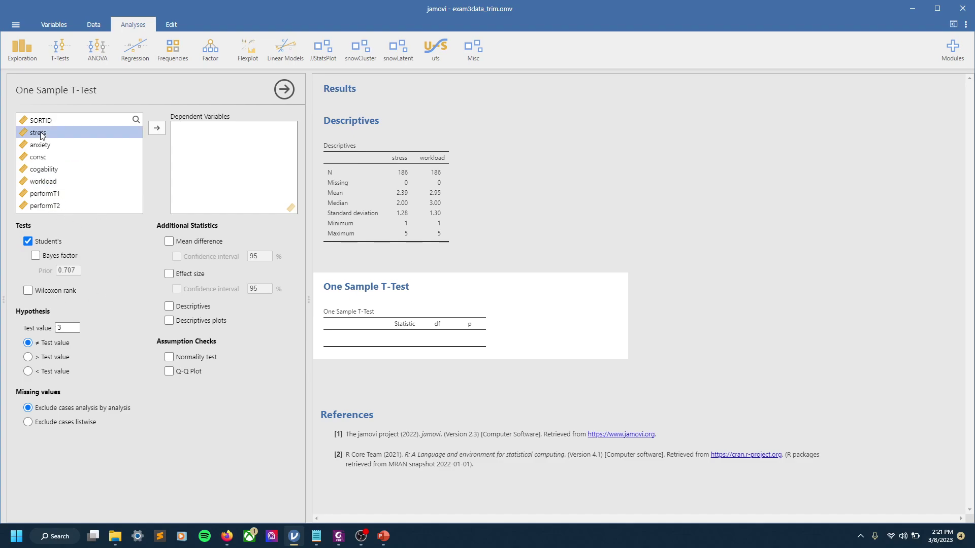
click(157, 129)
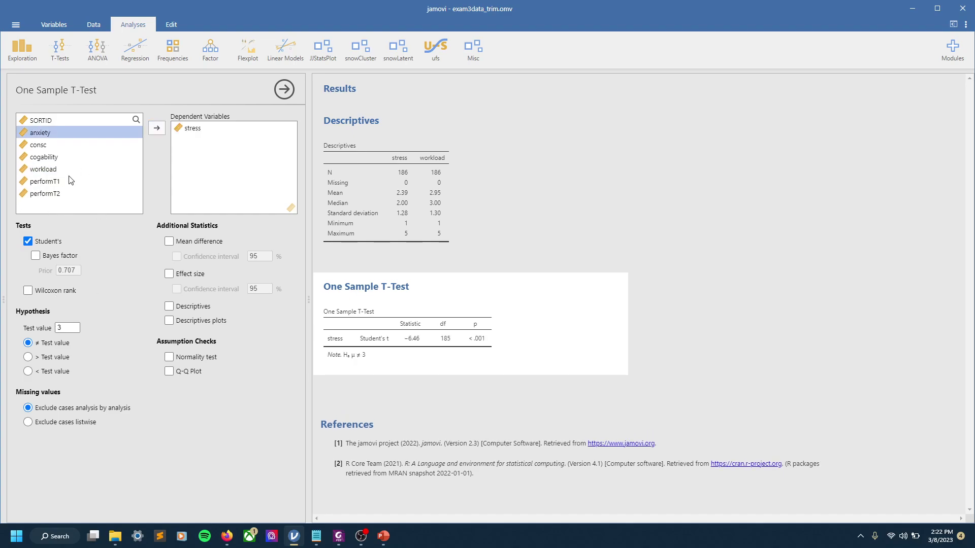
click(47, 169)
click(158, 128)
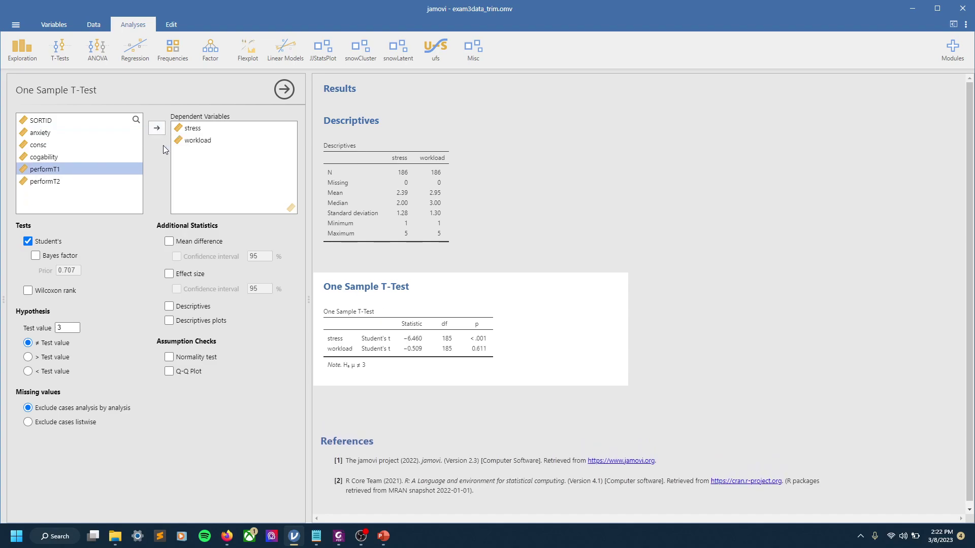
Step: View the stress/workload t-test table, then reopen its settings panel
click(496, 397)
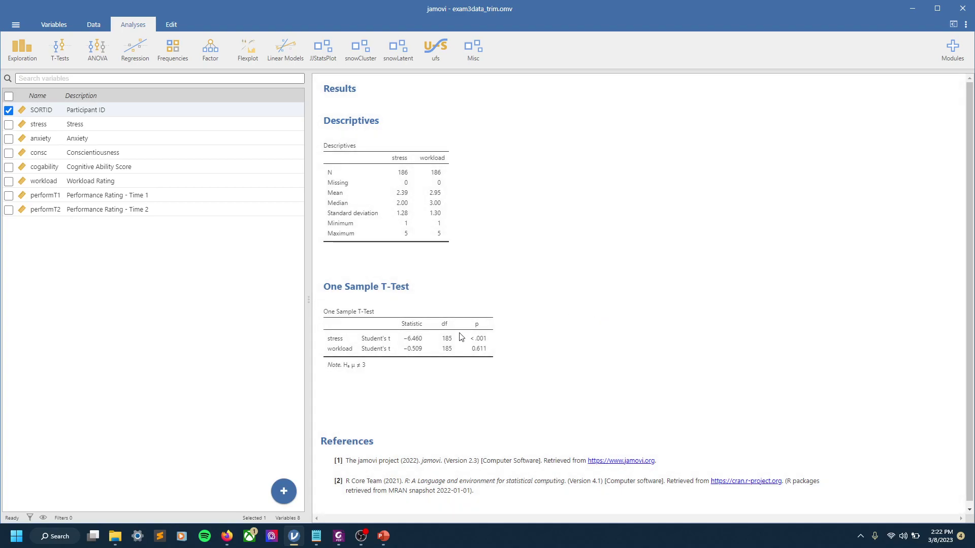
right_click(461, 337)
click(506, 335)
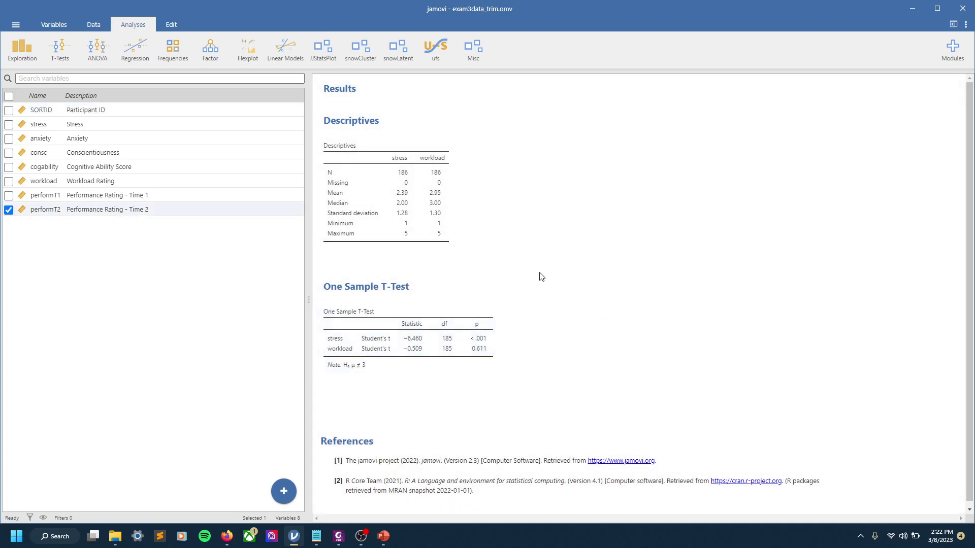
click(370, 312)
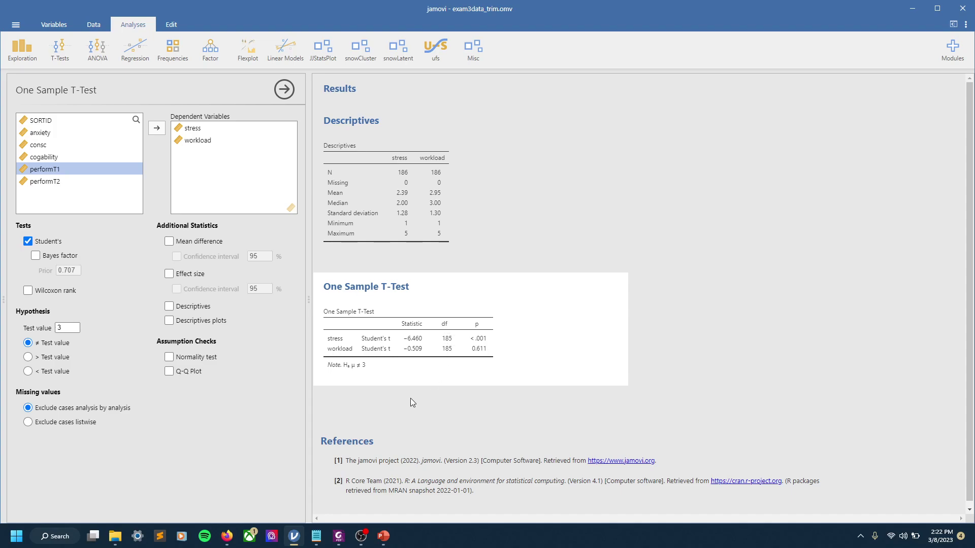
Step: Add Mean difference and a means-and-medians plot, trying then removing effect sizes
click(172, 275)
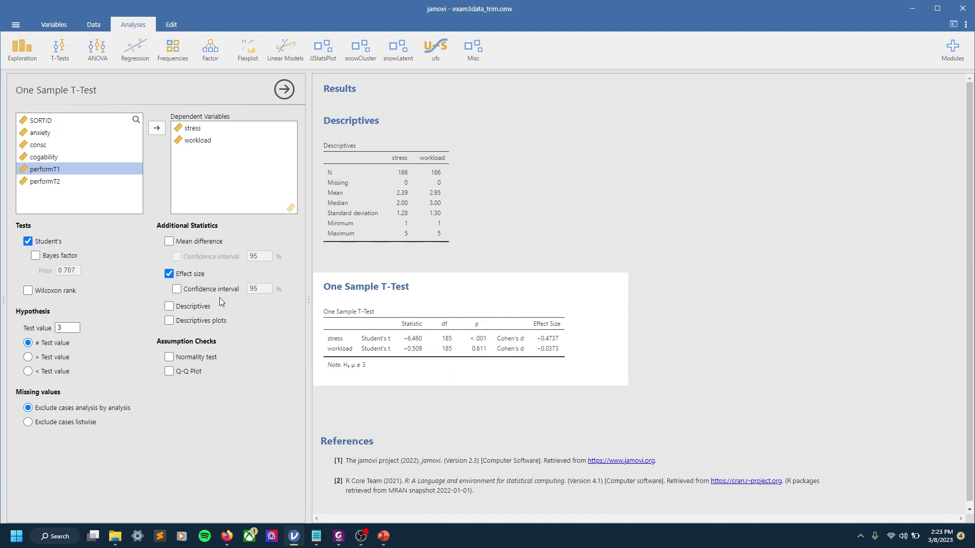
click(203, 292)
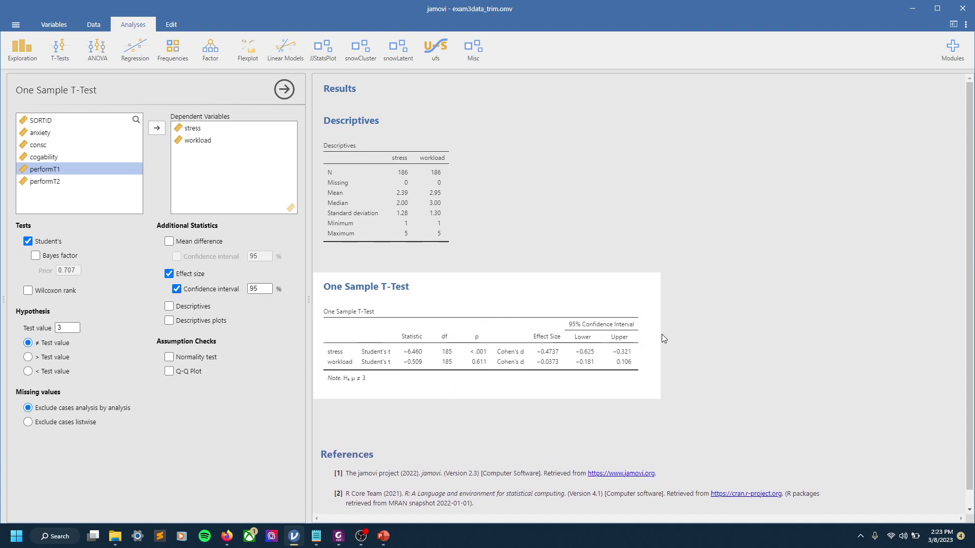
click(200, 244)
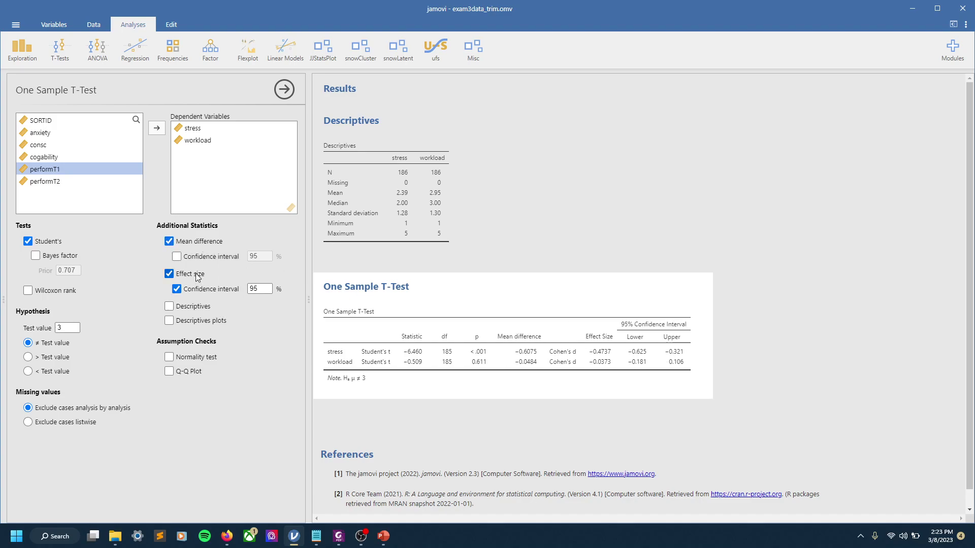
click(169, 274)
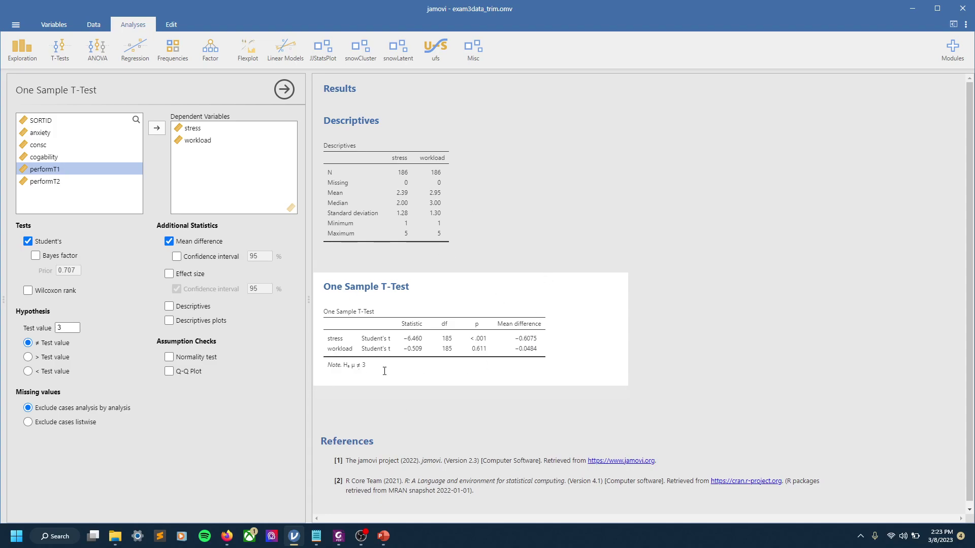
click(199, 321)
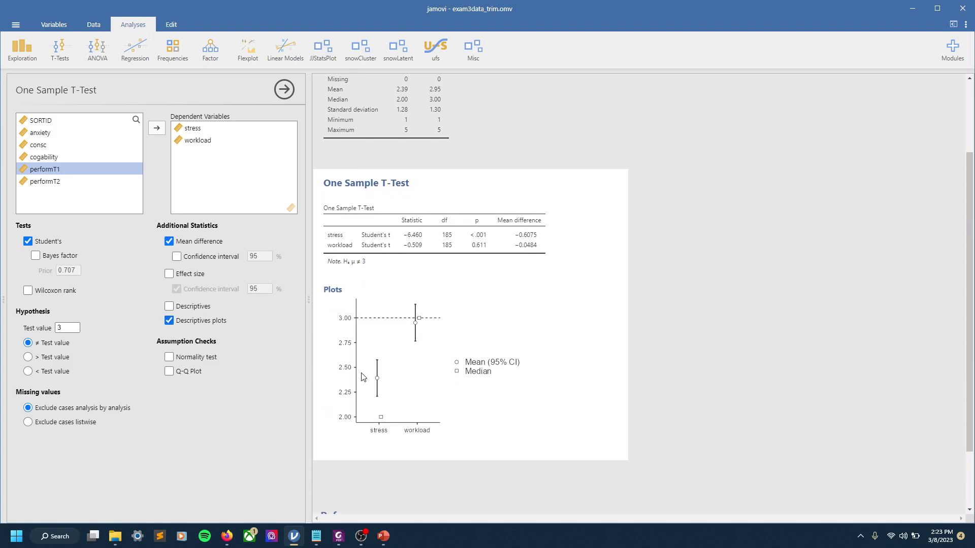
Step: Untick Descriptives plots so the means-and-medians plot disappears
click(205, 322)
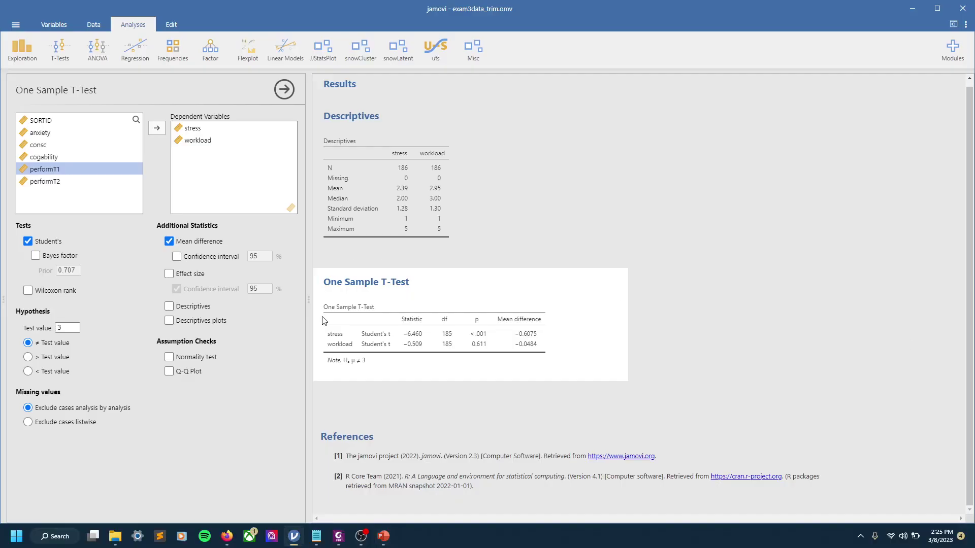
Step: Create a new Descriptives table for performT1 and performT2
click(222, 142)
click(23, 55)
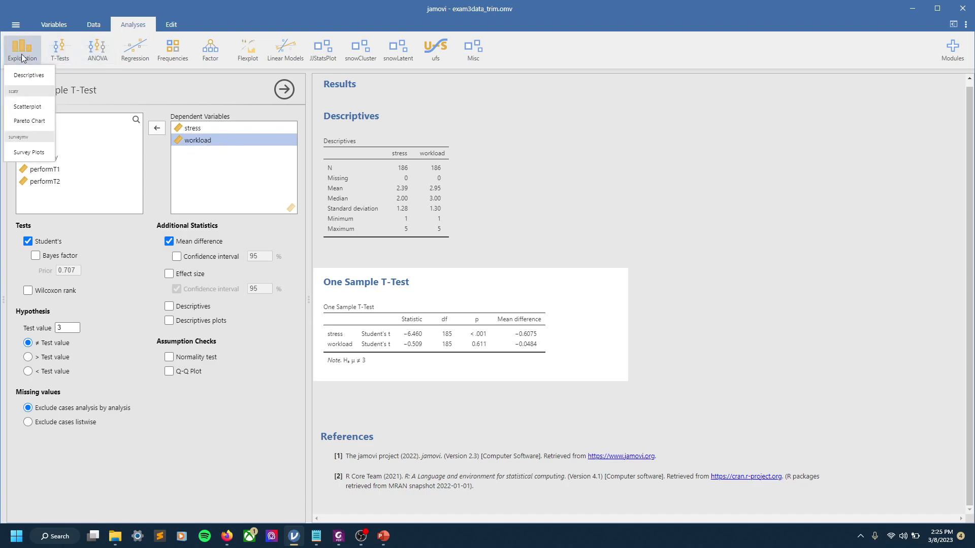
click(28, 75)
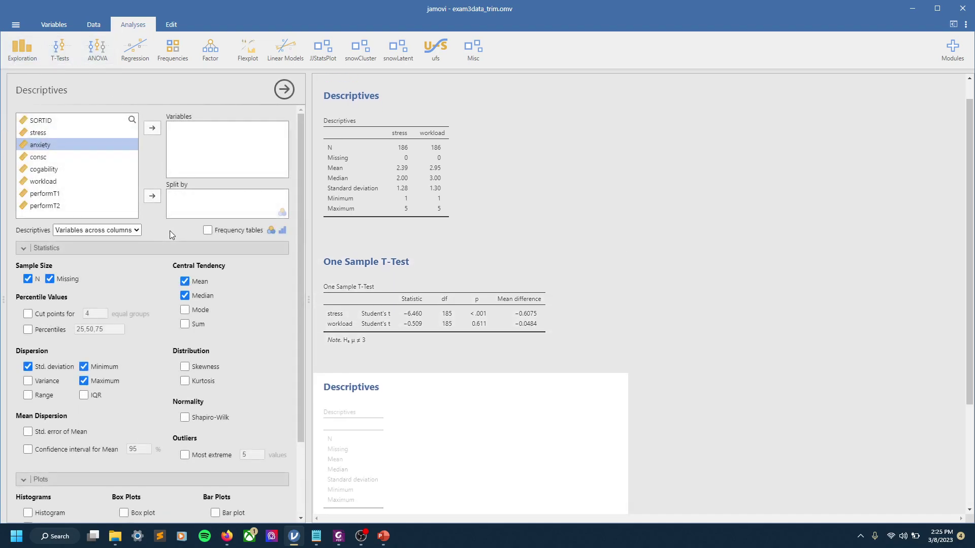
click(44, 196)
shift+click(45, 206)
click(151, 127)
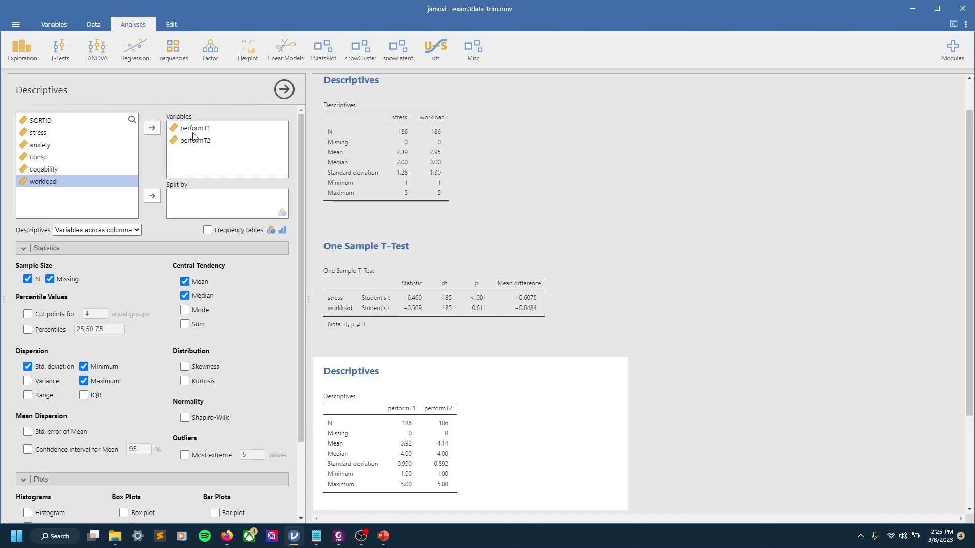
scroll(447, 401, down, 4)
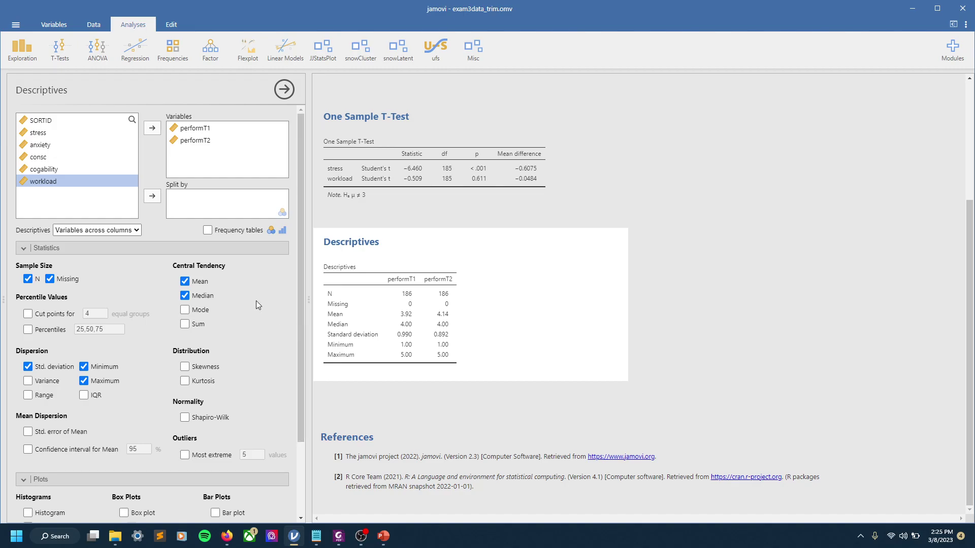
Step: Run a new one-sample t-test on performT1 and performT2
click(56, 51)
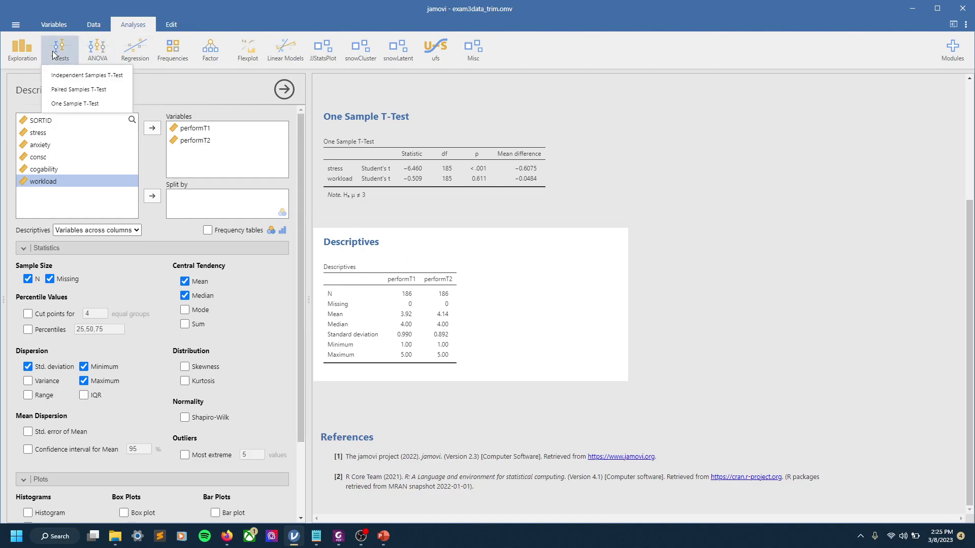
click(75, 103)
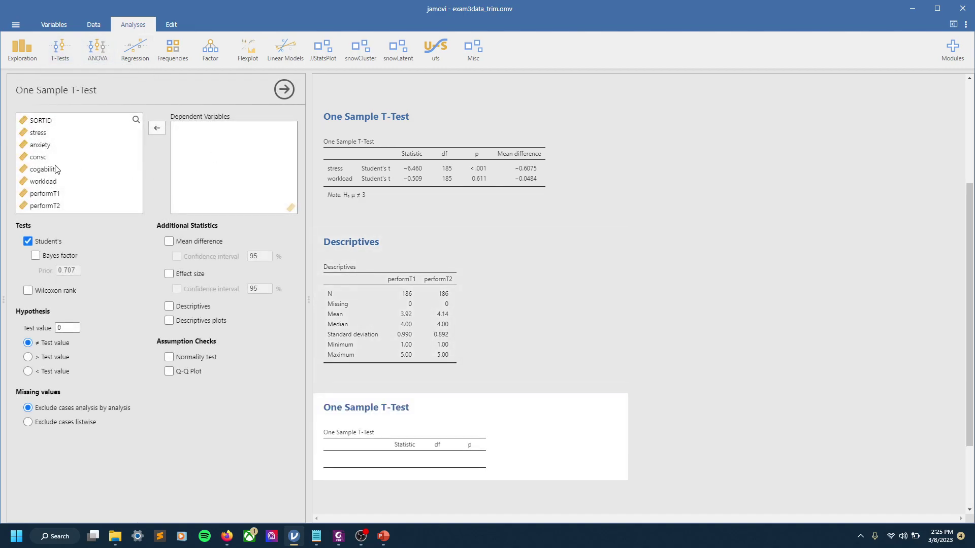
click(60, 51)
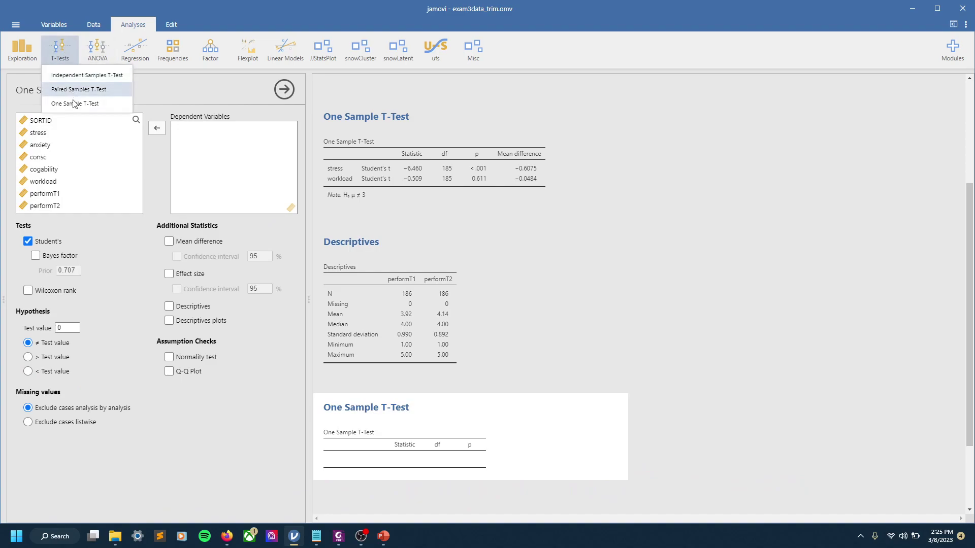
click(56, 194)
shift+click(56, 206)
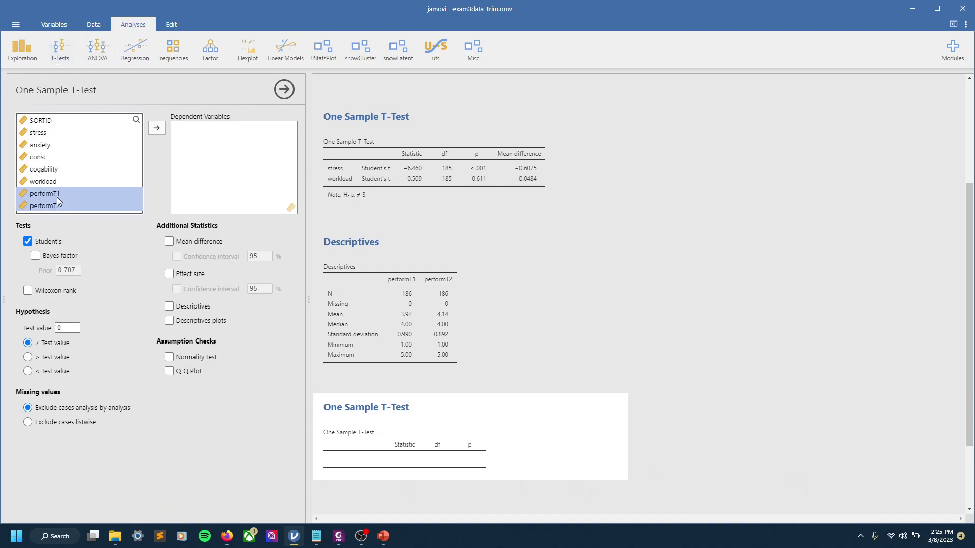
click(157, 128)
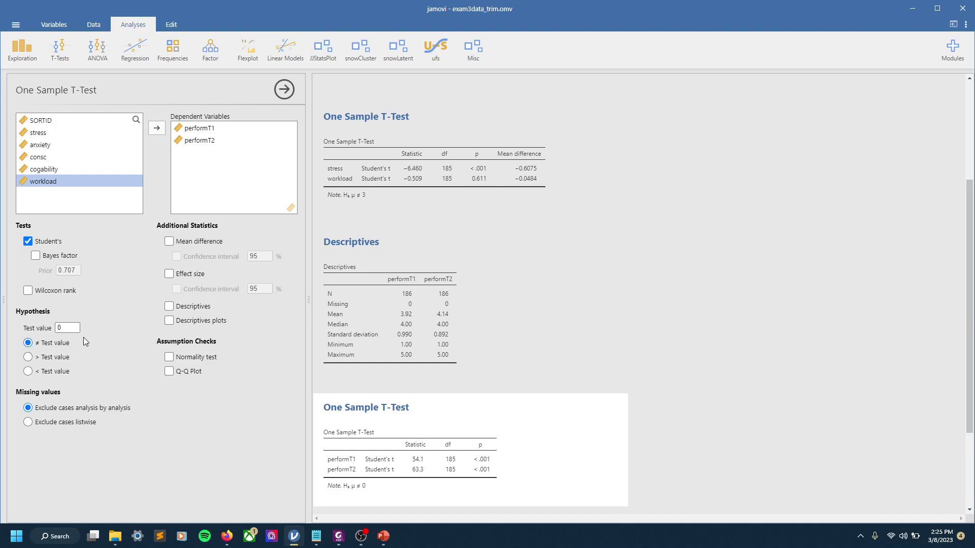
Step: Test performT1 and performT2 for a mean greater than 4, with Cohen's d
click(35, 358)
click(40, 329)
text(4)
click(133, 363)
click(200, 276)
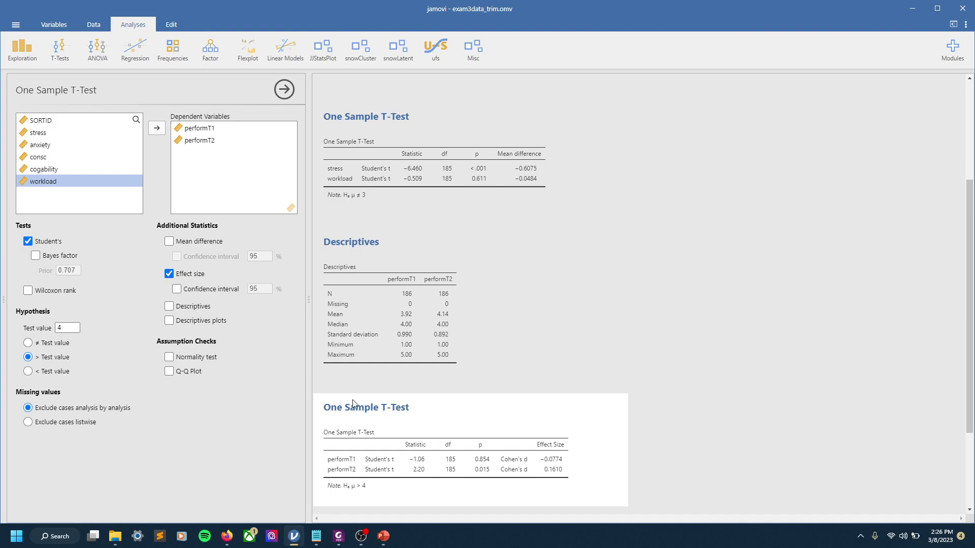